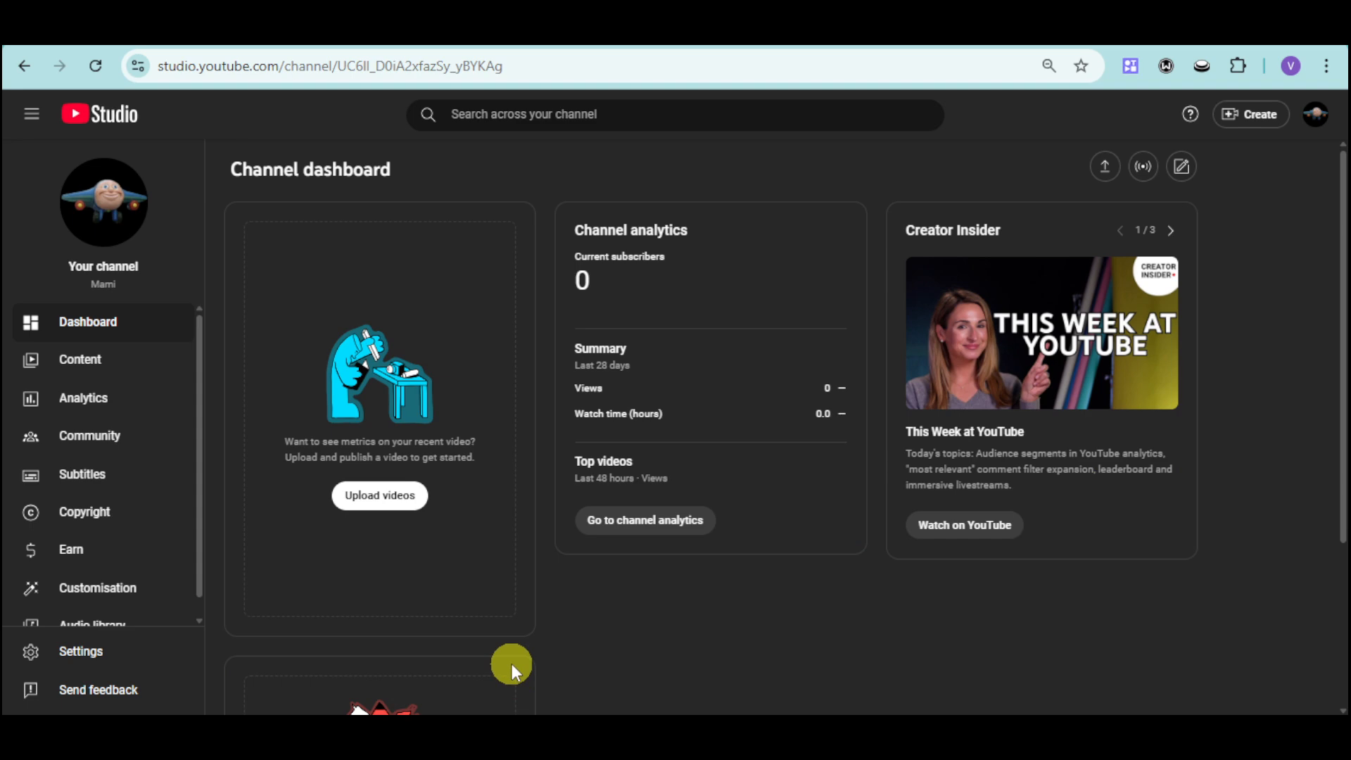
Go to the Earn section to view memberships, supers and shopping options.
click(121, 555)
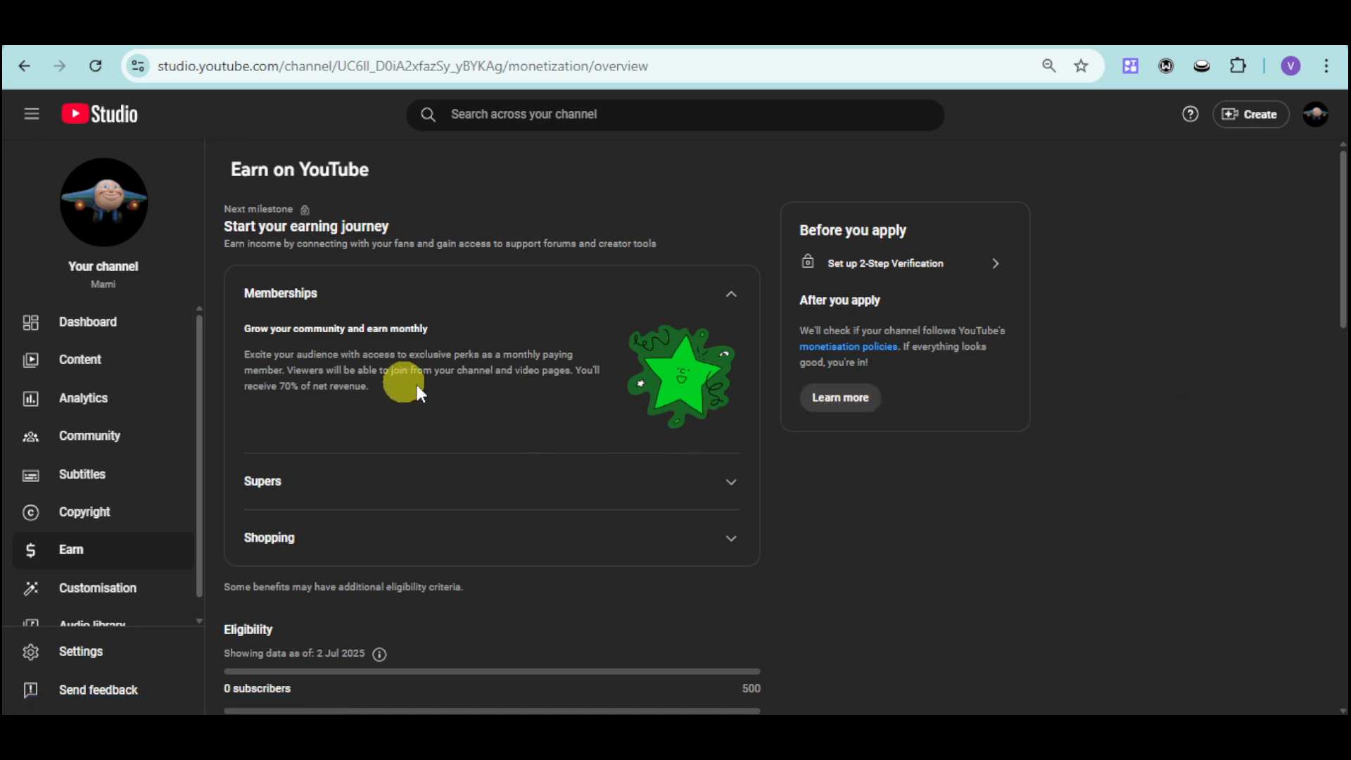
Go to the Content list and reveal the Create menu's new-content options.
click(121, 358)
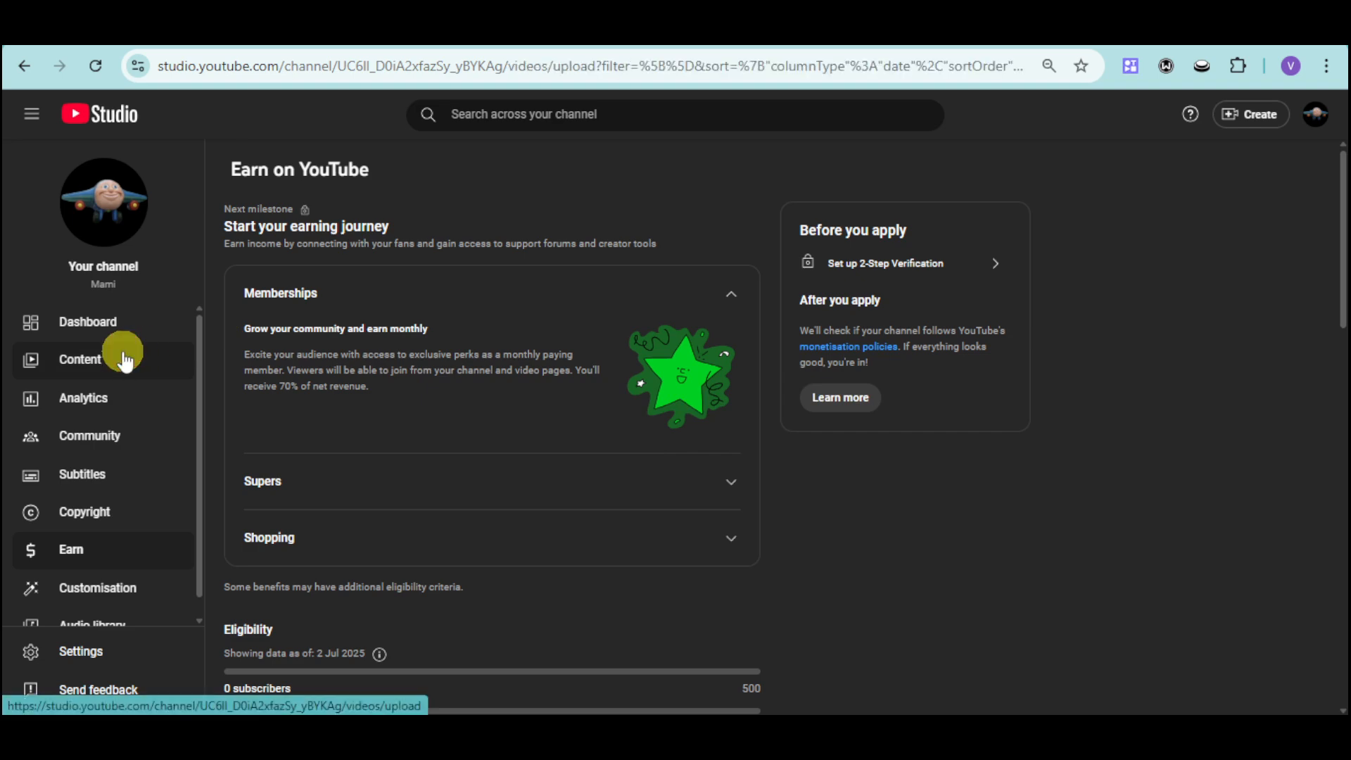
click(1241, 121)
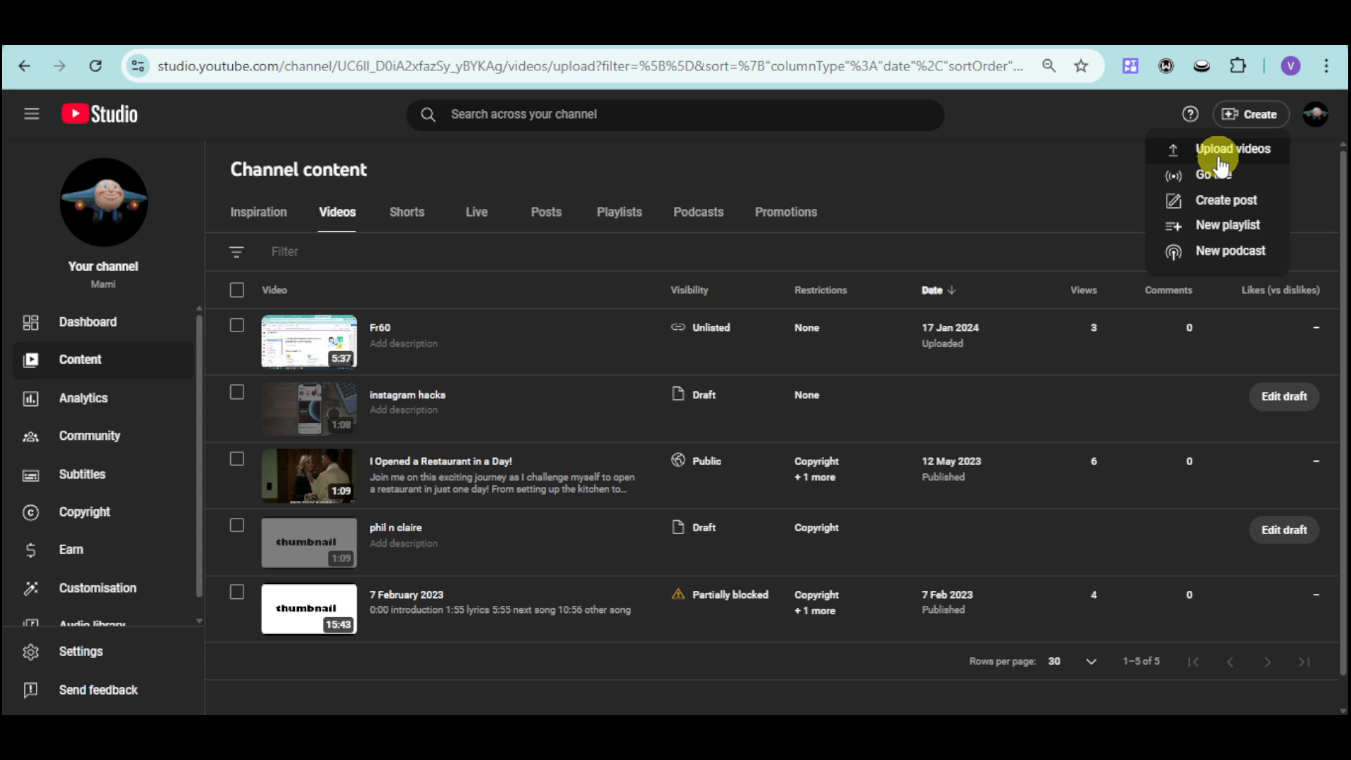
Dismiss the Create menu and bring up the instagram hacks draft's details editor.
click(1032, 162)
mouse_move(803, 394)
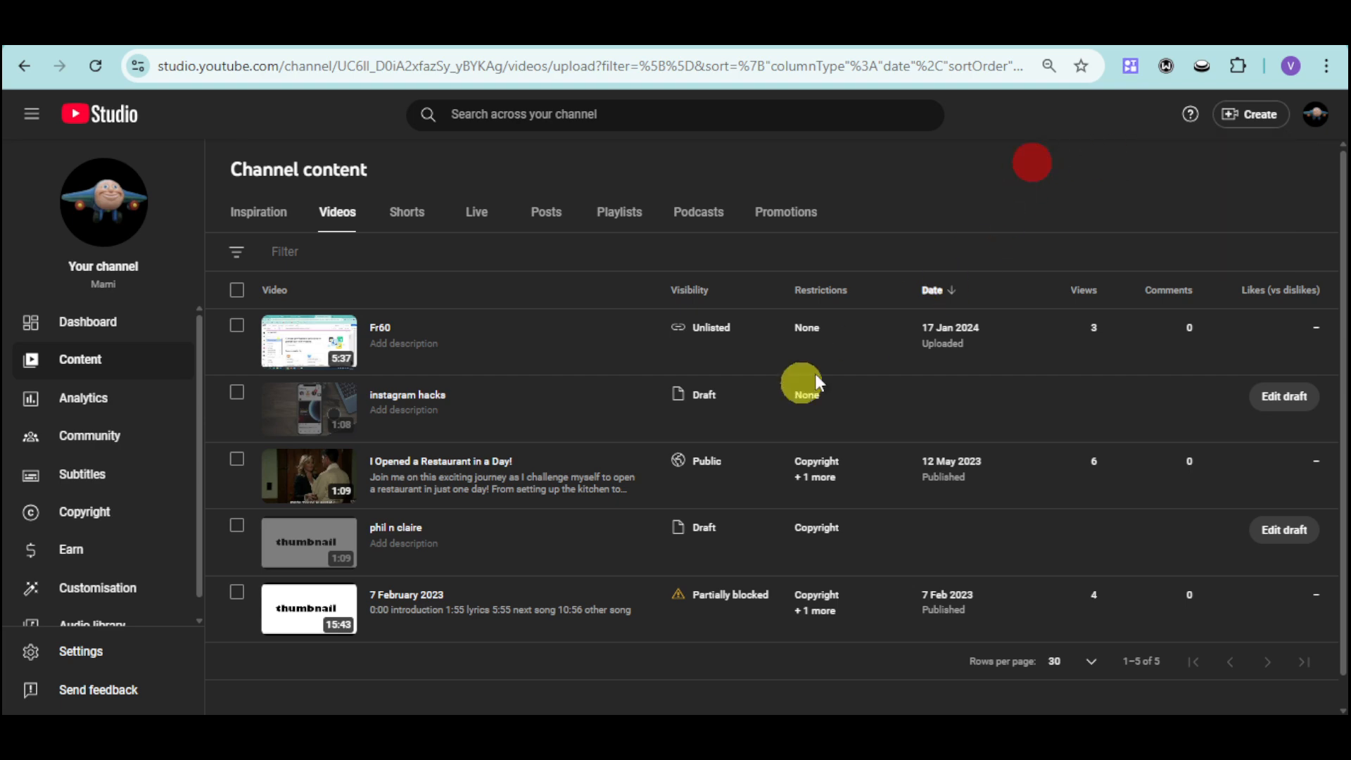
click(378, 427)
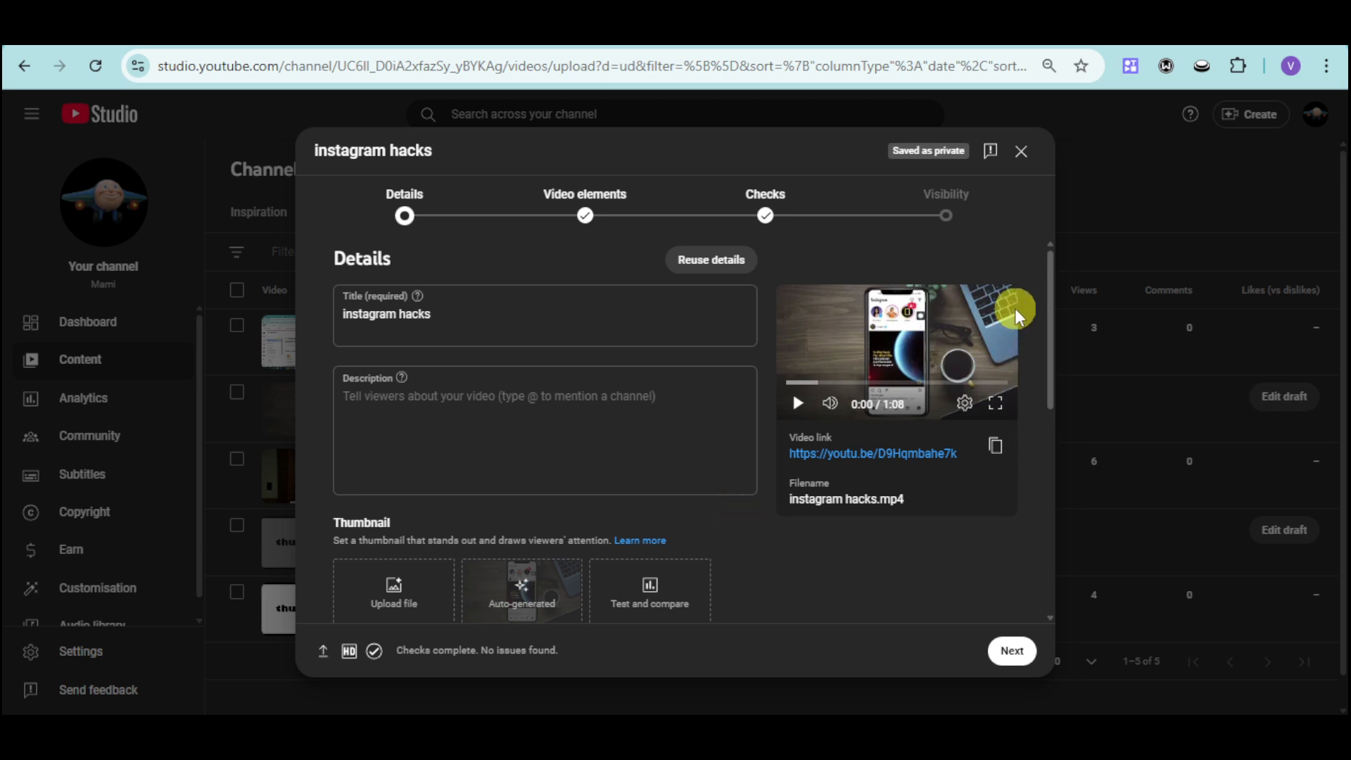
click(1022, 155)
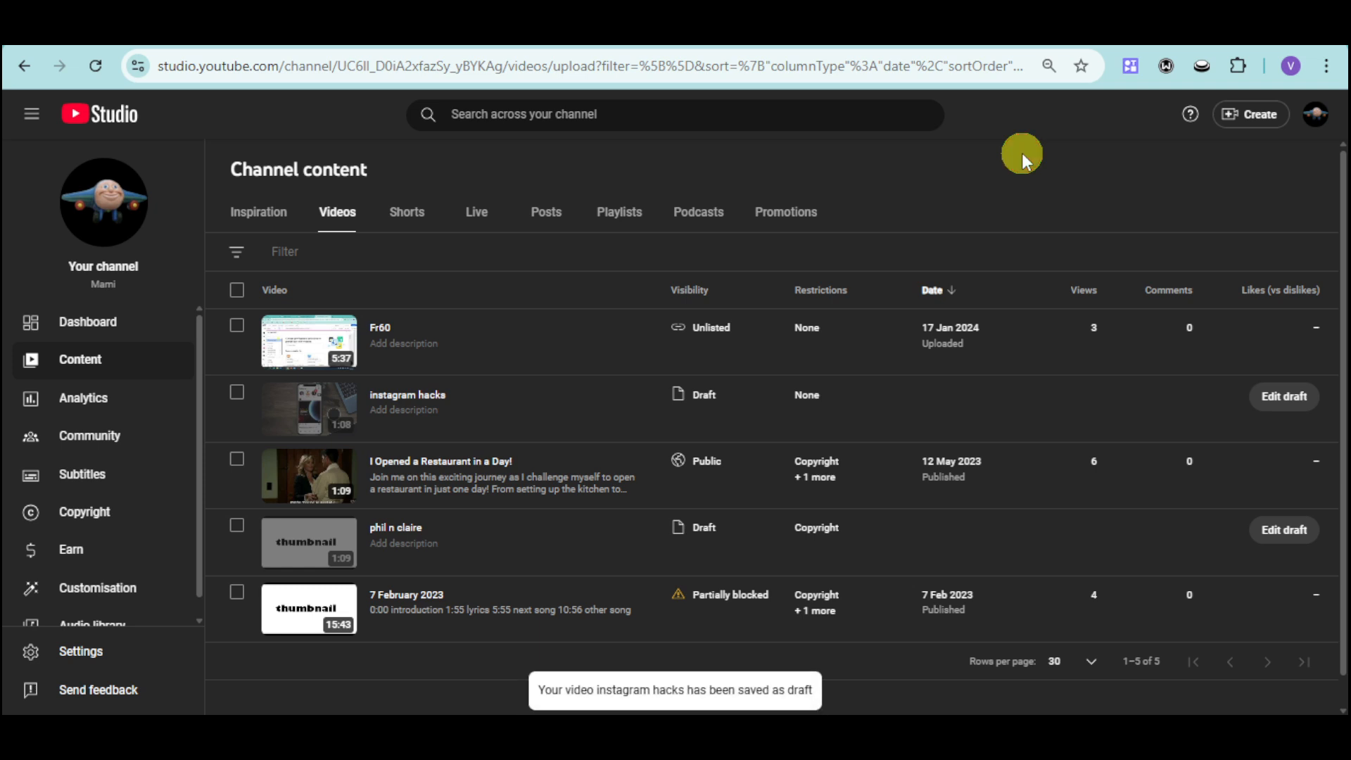